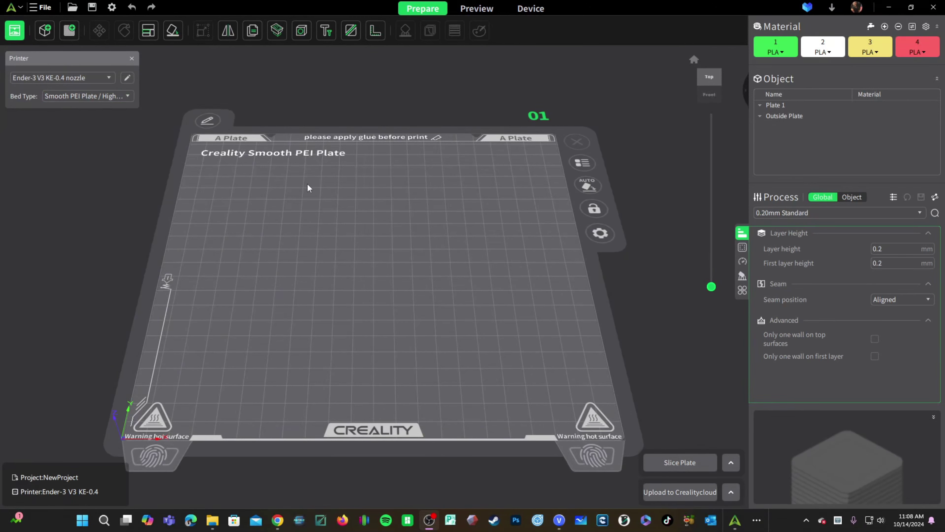
# Step: Drag the Test_dog_fixed model from File Explorer onto the build plate and slice it
pyautogui.click(515, 382)
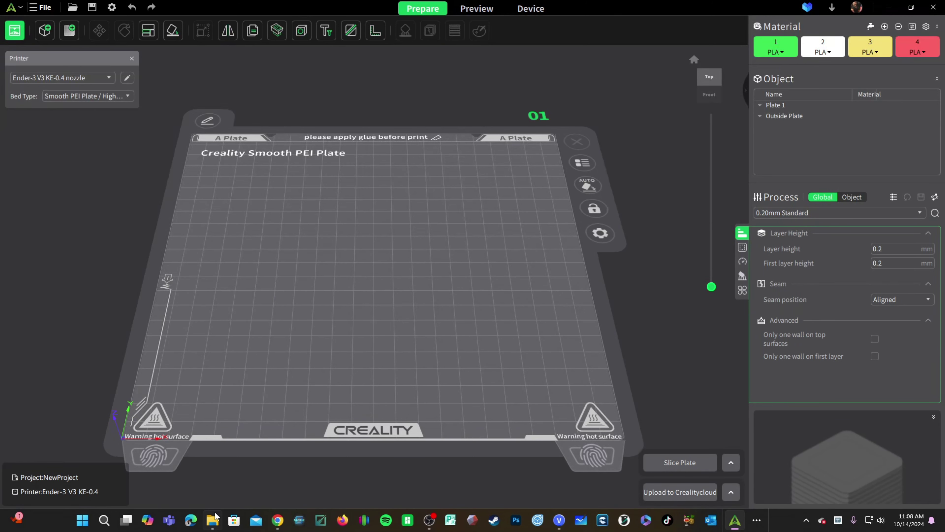
pyautogui.click(213, 520)
pyautogui.moveTo(554, 354); pyautogui.dragTo(358, 273)
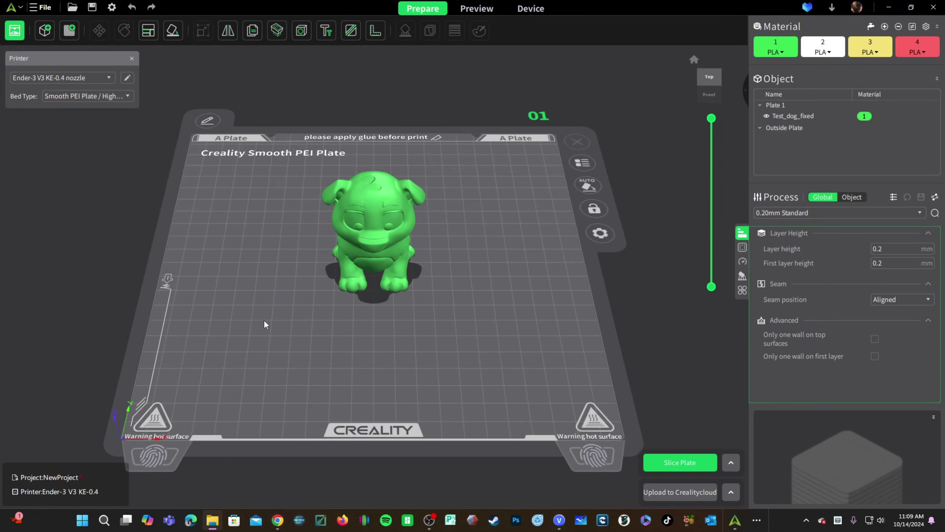
pyautogui.click(662, 463)
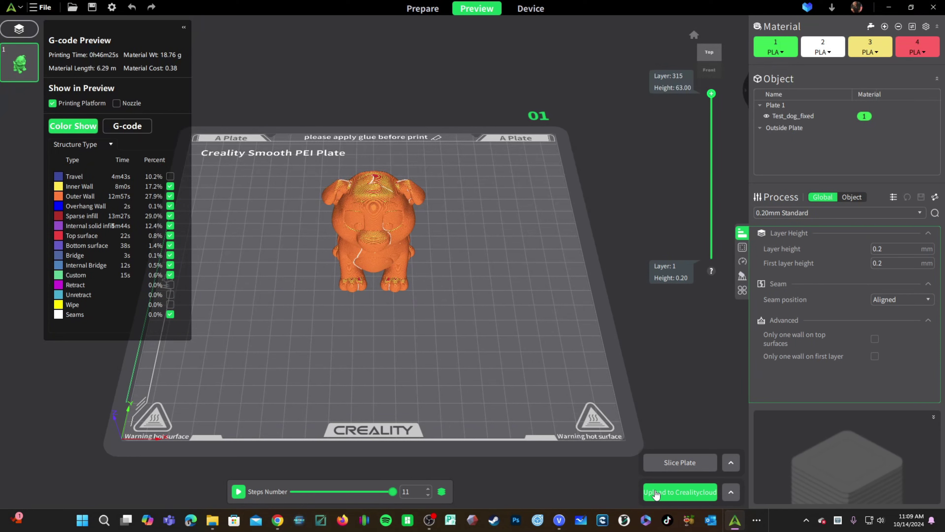
# Step: Bring up the Creality Cloud upload prompt for the sliced dog G-code
pyautogui.click(732, 492)
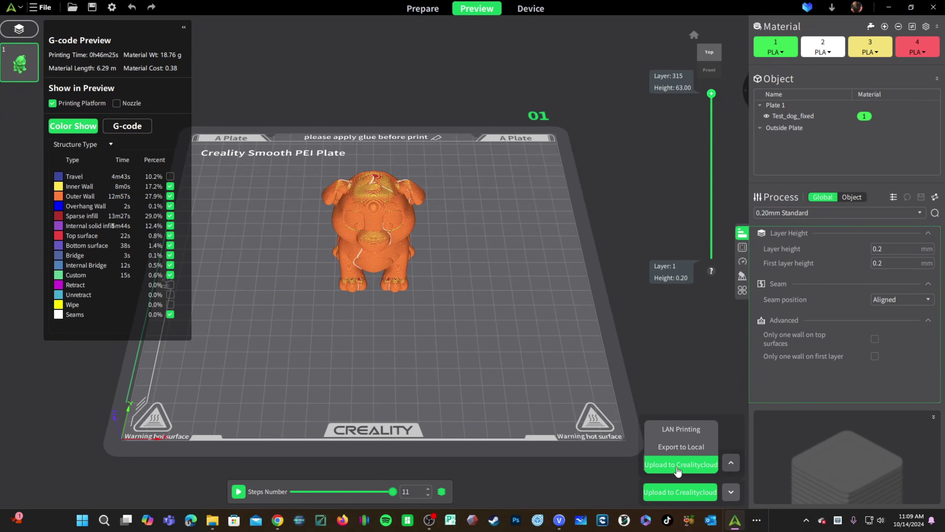
pyautogui.click(549, 465)
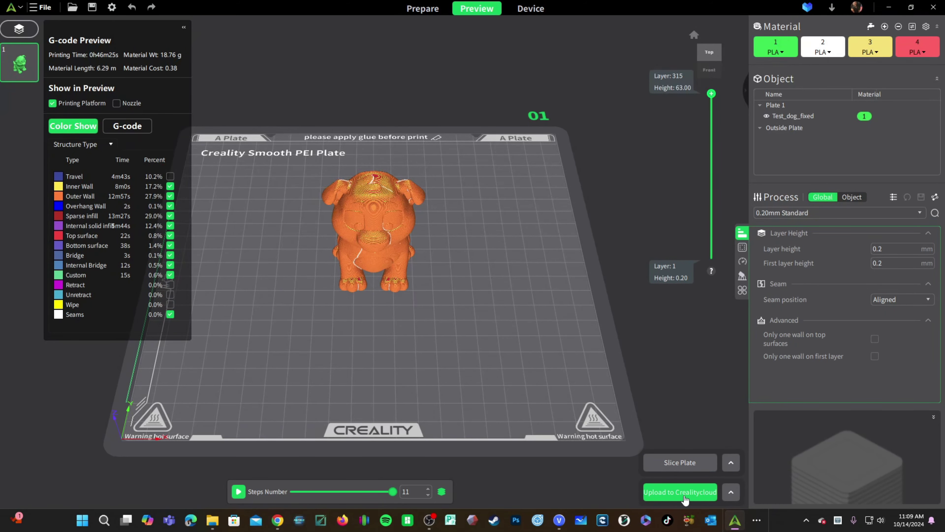
pyautogui.click(700, 494)
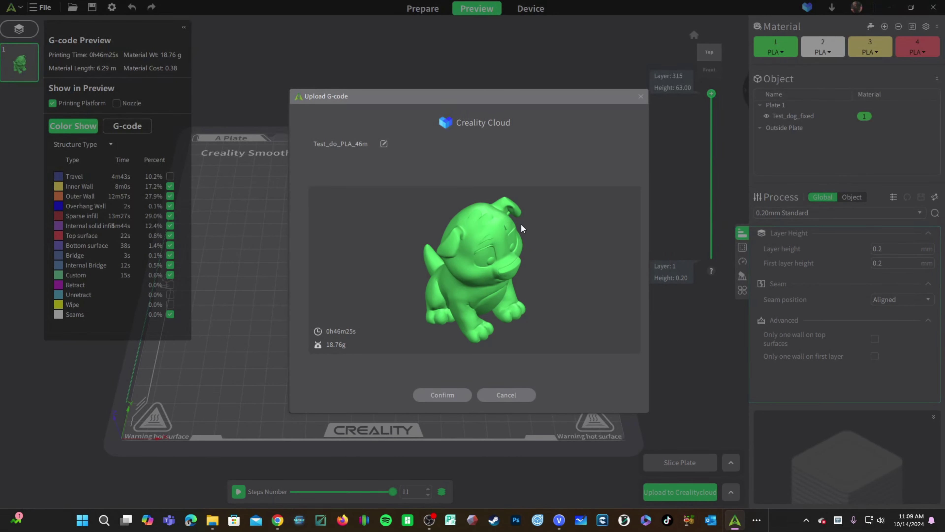
# Step: Cancel the Creality Cloud G-code upload and go back to the empty Prepare plate
pyautogui.click(515, 397)
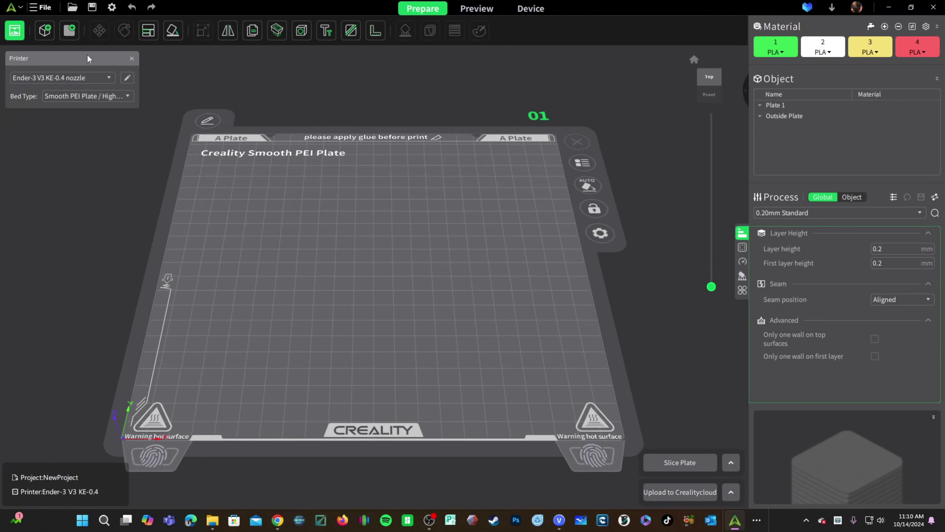
pyautogui.click(107, 80)
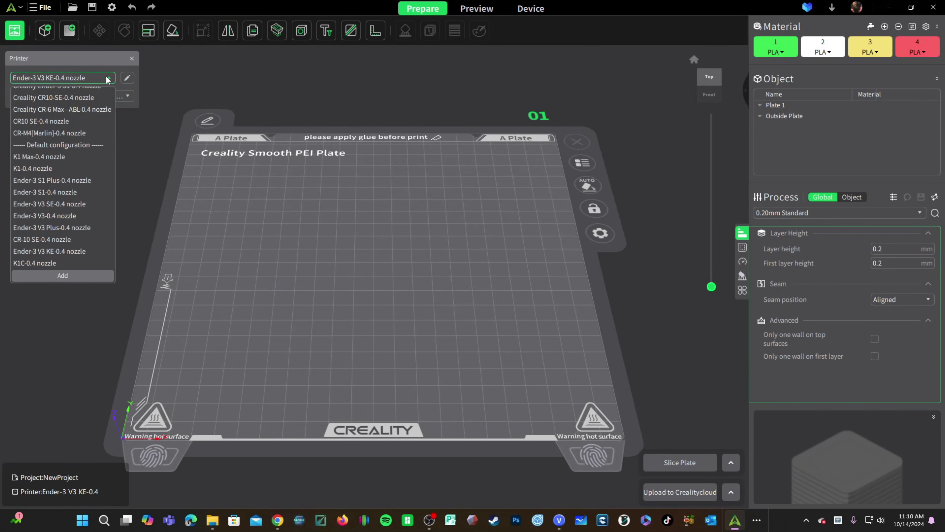
# Step: Add the Flagship Series K2 Plus with a 0.4 mm nozzle as the project's printer
pyautogui.click(56, 275)
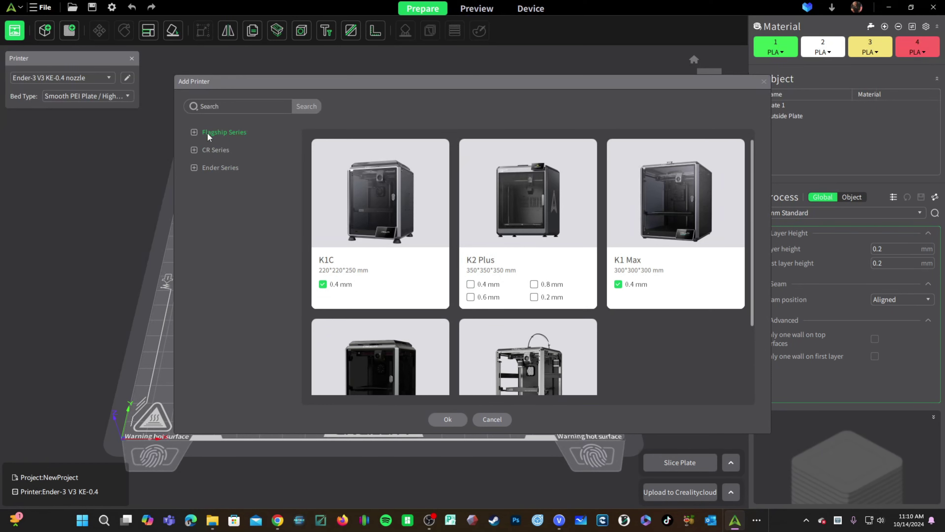
pyautogui.click(194, 132)
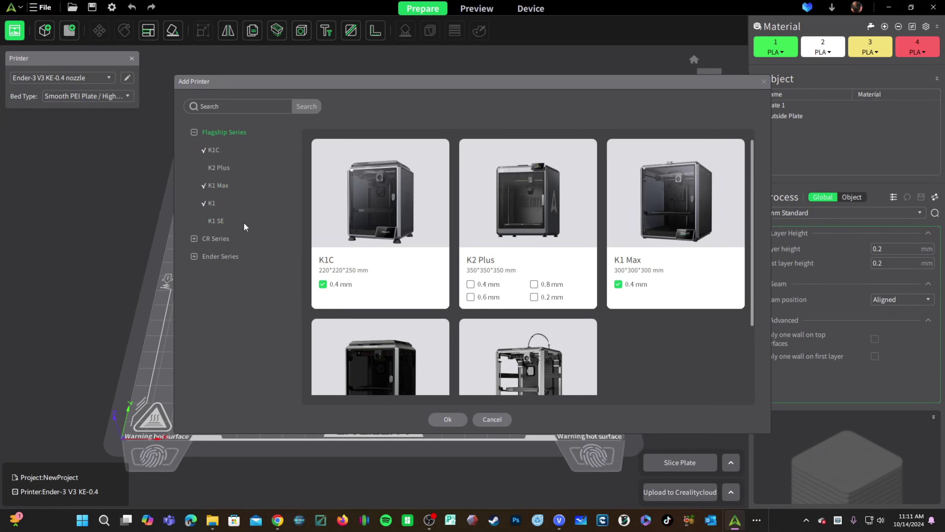
pyautogui.click(194, 132)
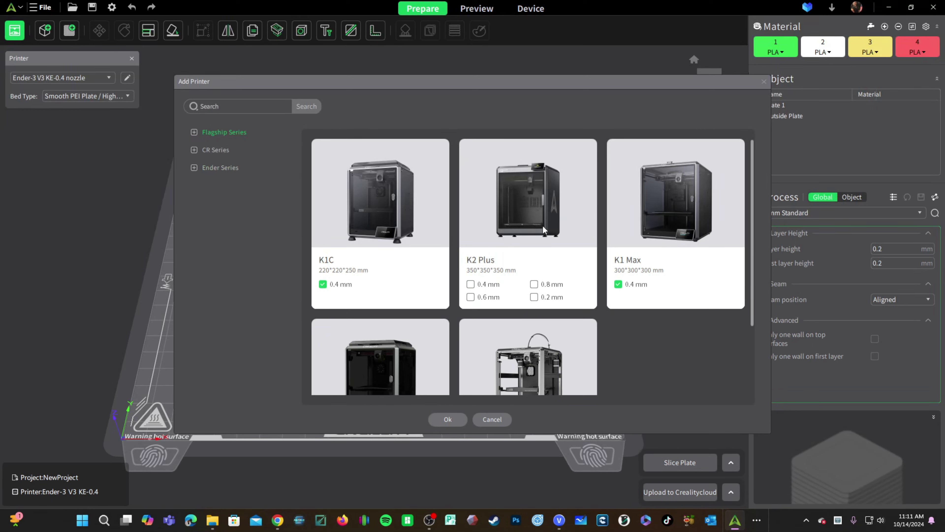
pyautogui.click(470, 284)
pyautogui.click(448, 419)
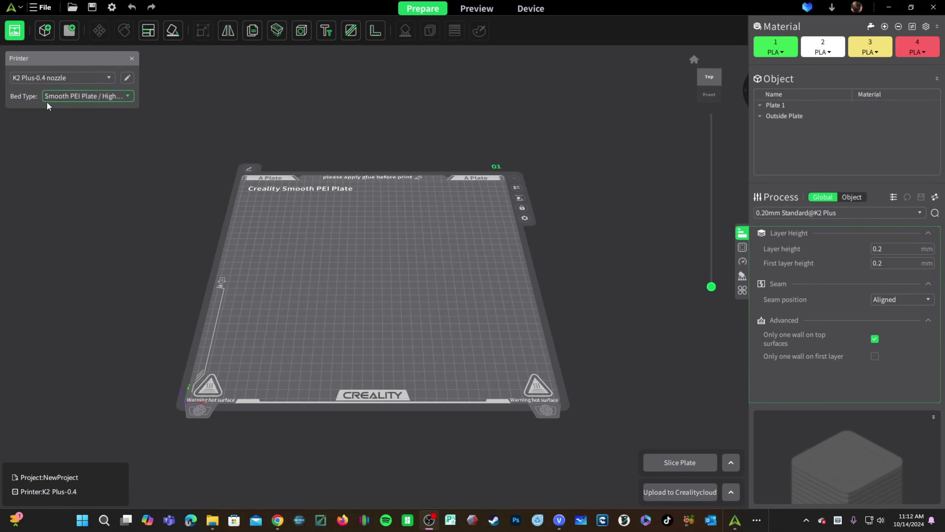
# Step: Set the K2 Plus bed type to Textured PEI Plate
pyautogui.click(125, 97)
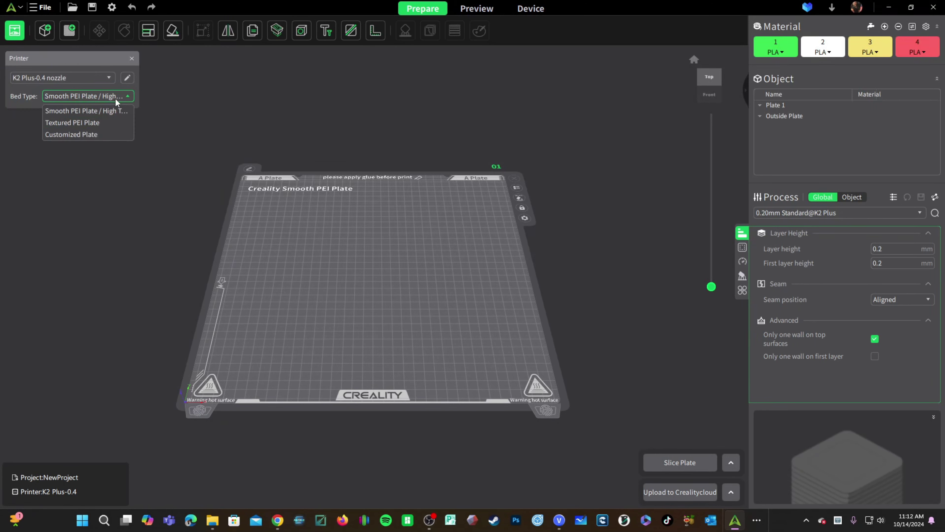
pyautogui.click(62, 123)
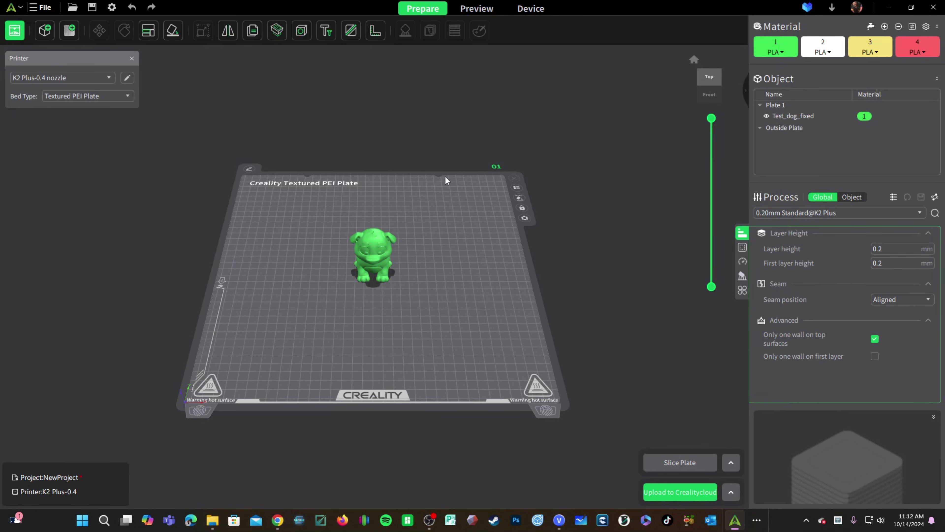
# Step: Show the dog's 315-layer G-code preview (6.62 m filament) and open the export menu
pyautogui.click(469, 11)
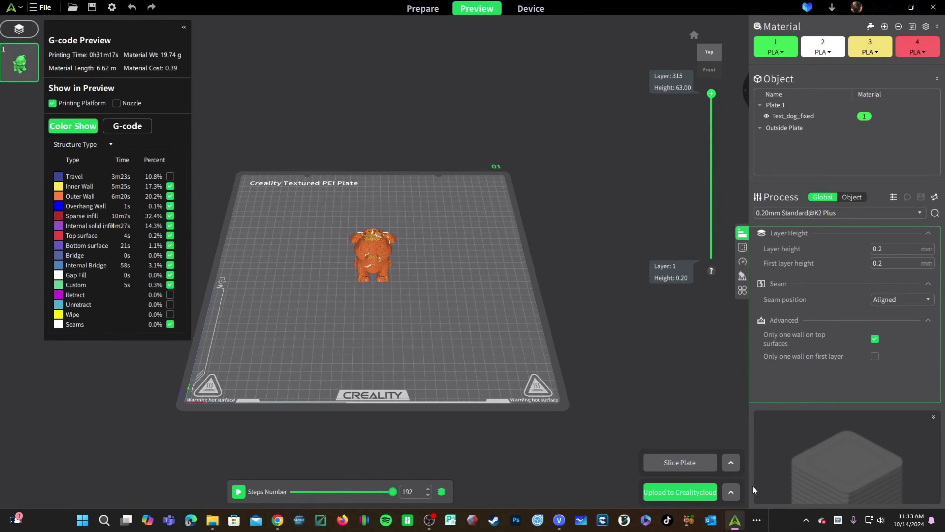
pyautogui.click(731, 495)
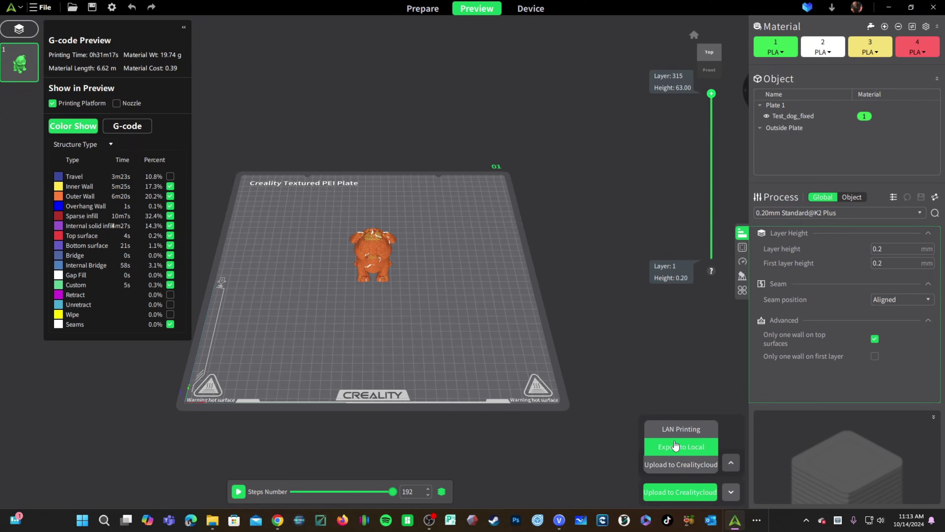
# Step: Choose LAN Printing as the send method and, finding no printer listed, go to the Device tab
pyautogui.click(678, 429)
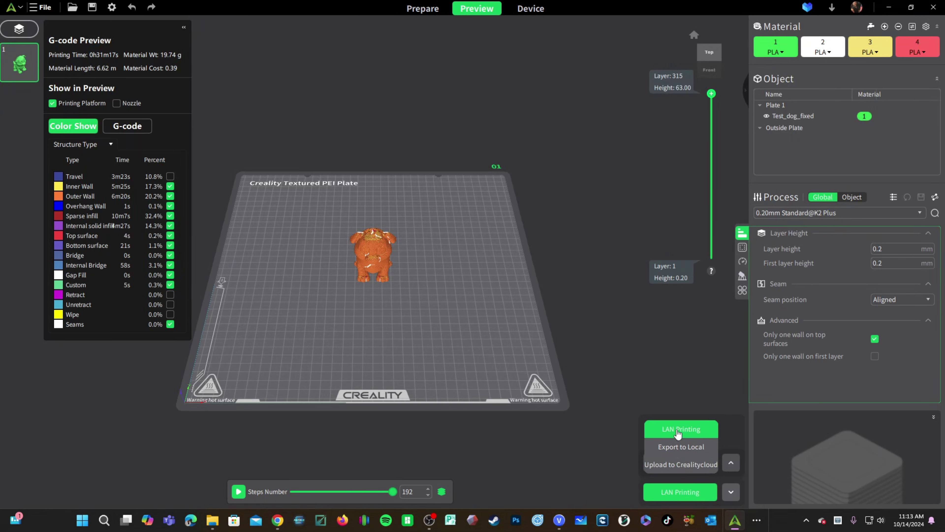
pyautogui.click(684, 492)
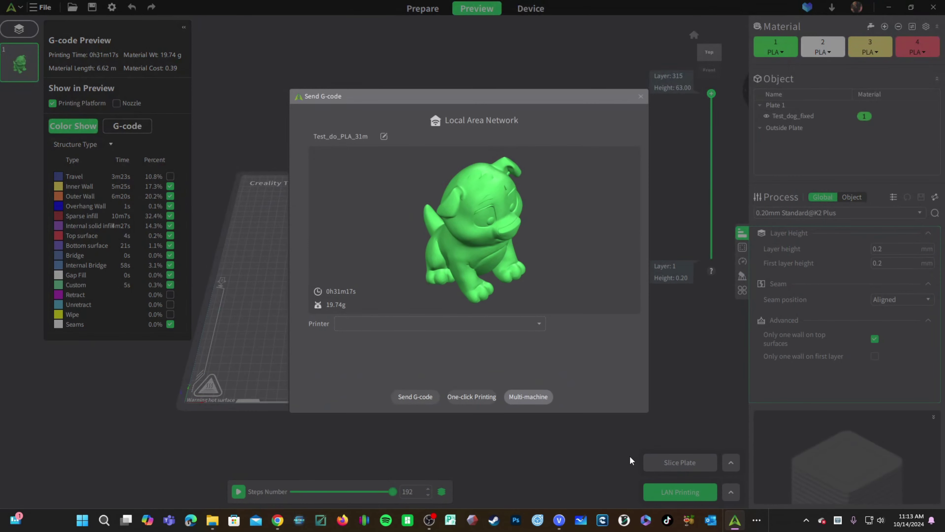
pyautogui.click(376, 327)
pyautogui.click(521, 396)
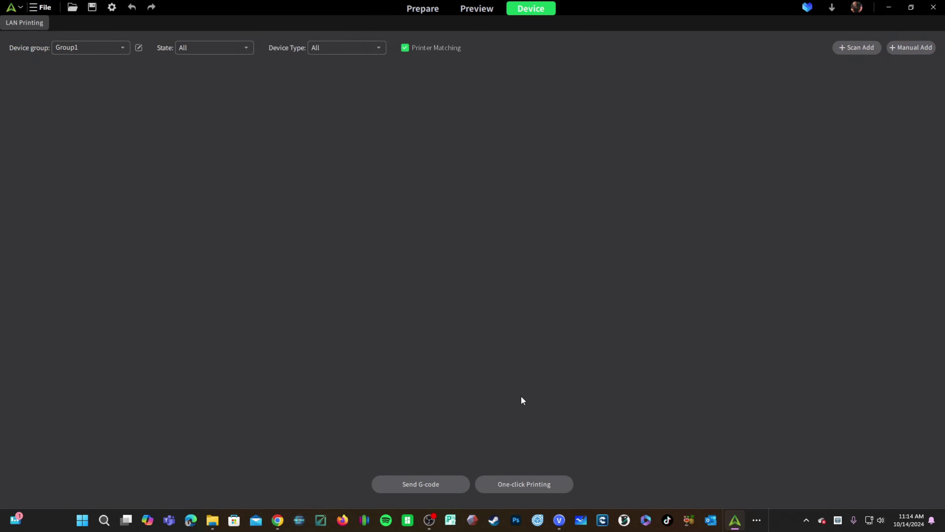
# Step: Scan the network, add the K2 Plus as a LAN device, and return to the G-code preview
pyautogui.click(848, 52)
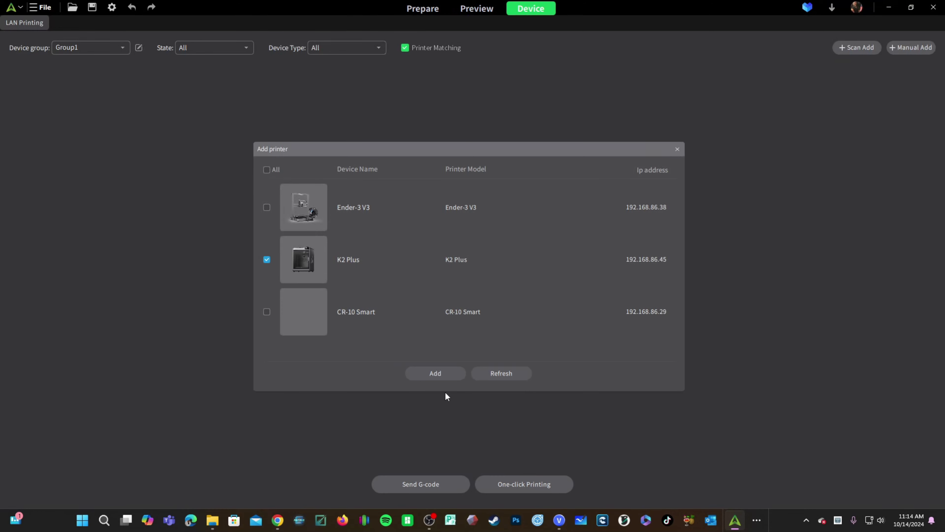
pyautogui.click(439, 374)
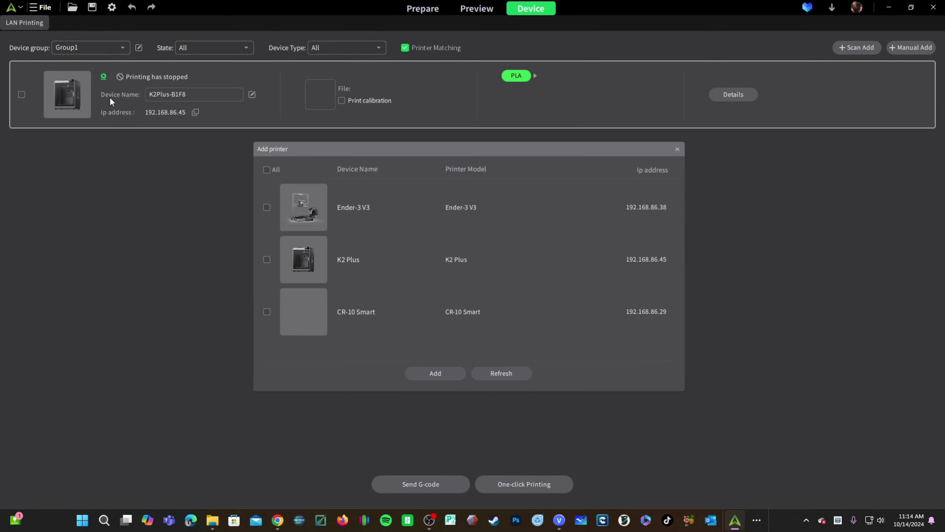
pyautogui.click(475, 9)
pyautogui.click(677, 148)
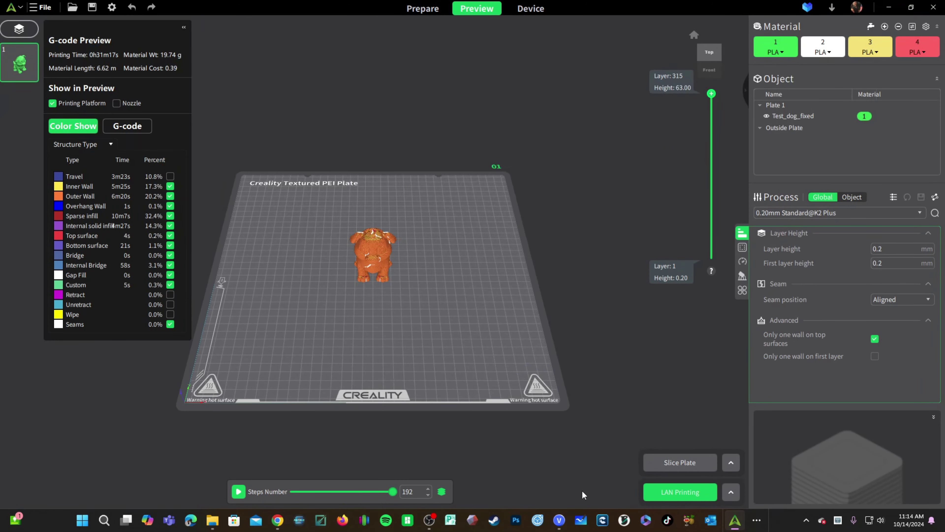
# Step: Send via LAN Printing with the networked K2Plus chosen as the target printer
pyautogui.click(667, 491)
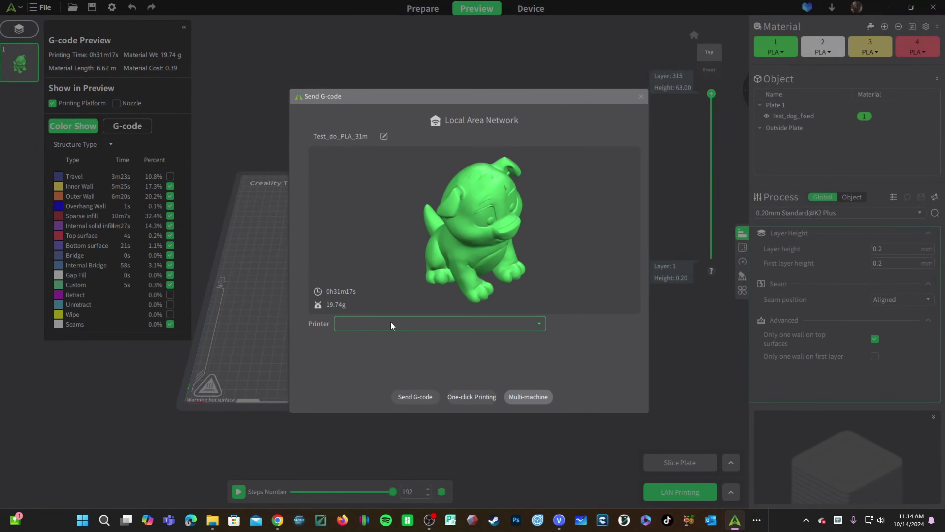
pyautogui.click(389, 323)
pyautogui.click(357, 339)
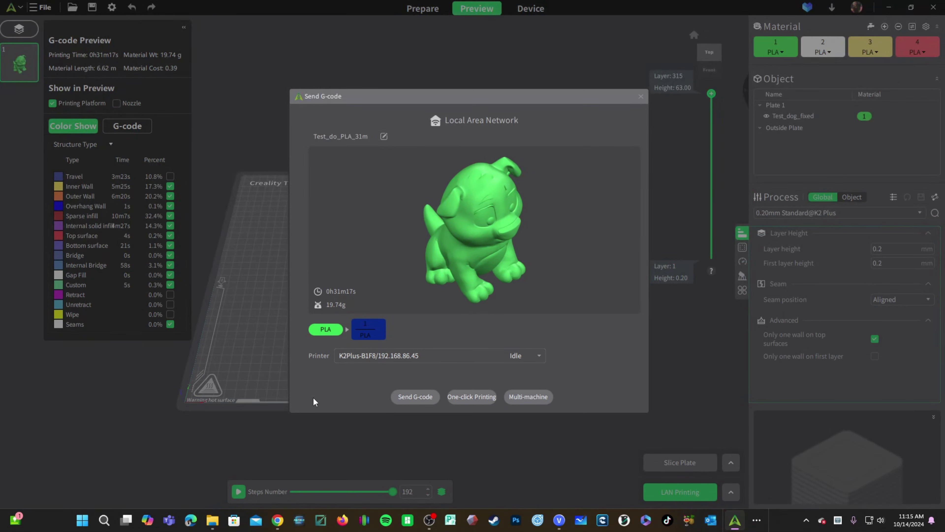
# Step: Map the dog's PLA filament to CFS slot 1 PLA
pyautogui.click(368, 331)
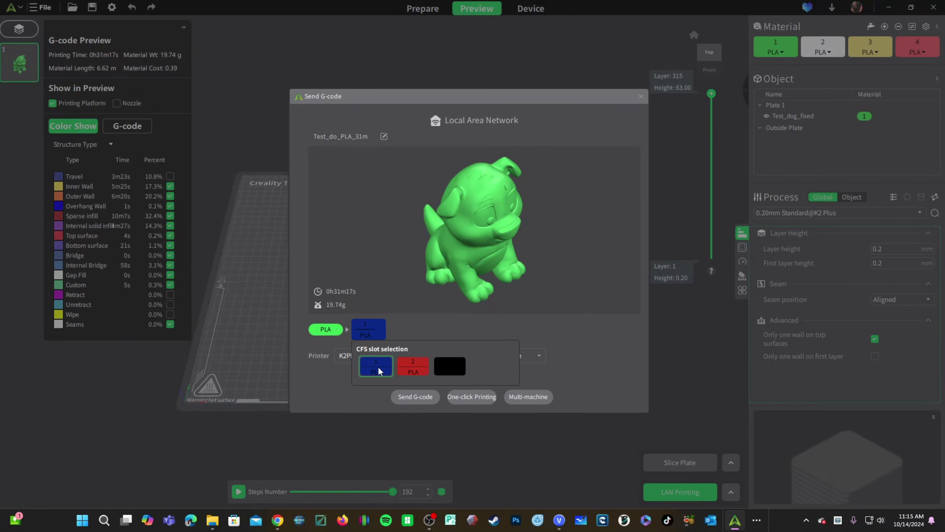
pyautogui.click(403, 361)
pyautogui.click(366, 327)
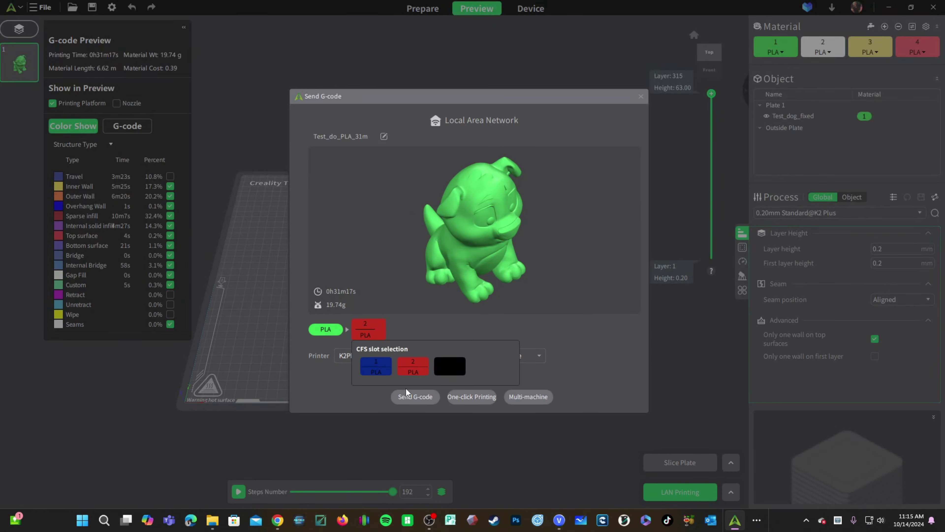
pyautogui.click(443, 368)
pyautogui.click(368, 328)
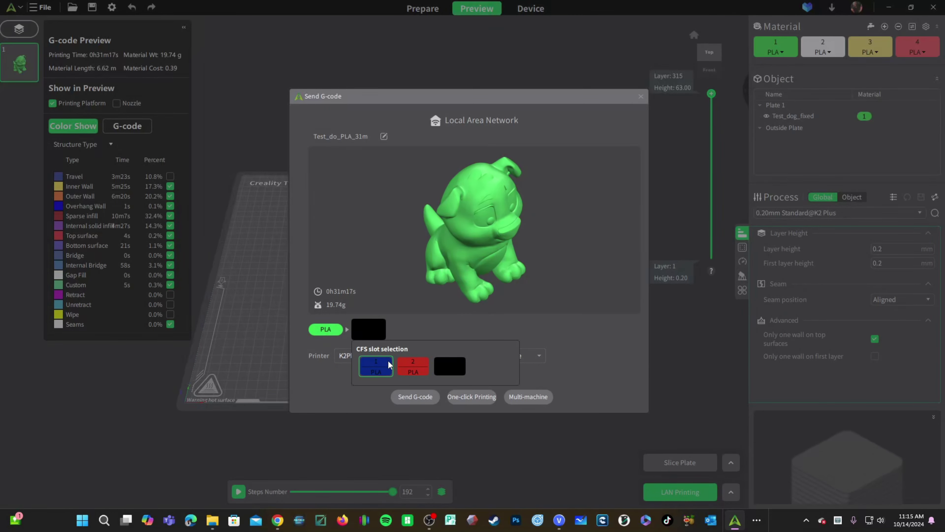
pyautogui.click(378, 359)
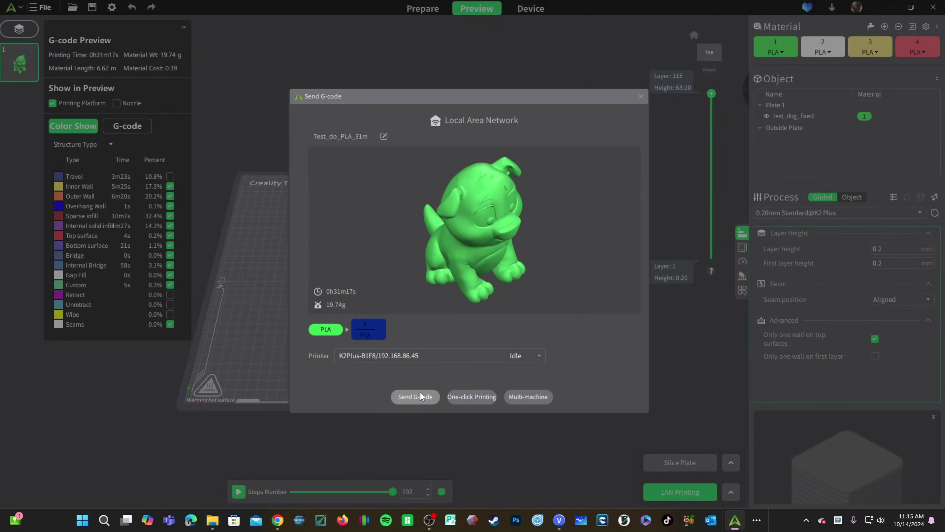